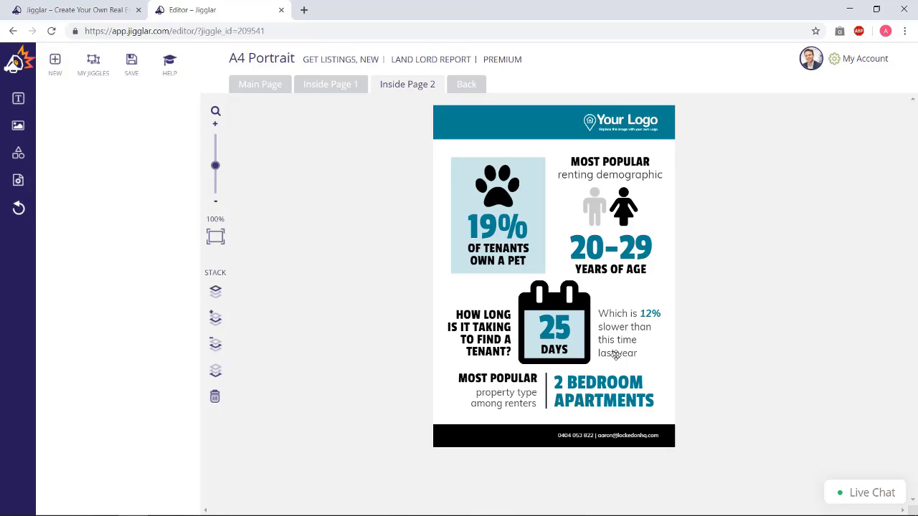
Examine the "2 BEDROOM APARTMENTS" text lines on Inside Page 2 and the message layout on the Back page
click(610, 392)
click(611, 392)
click(614, 373)
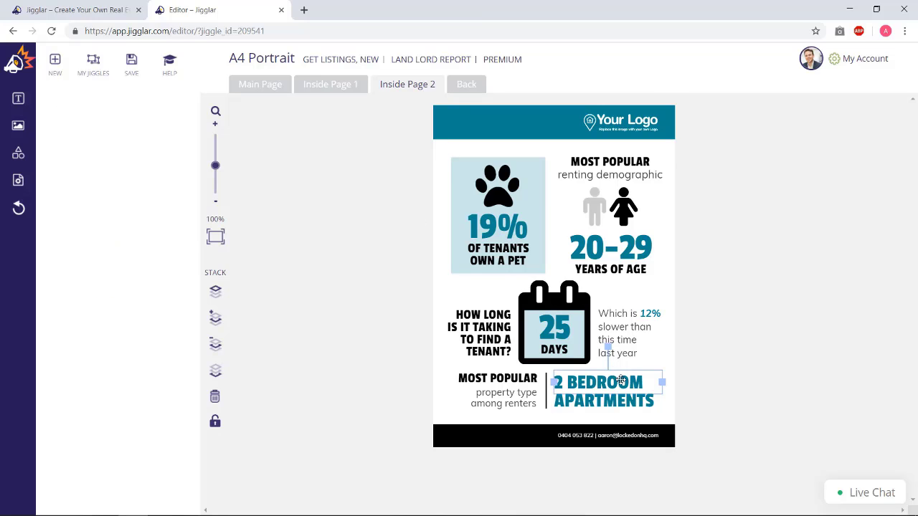
click(620, 380)
click(631, 398)
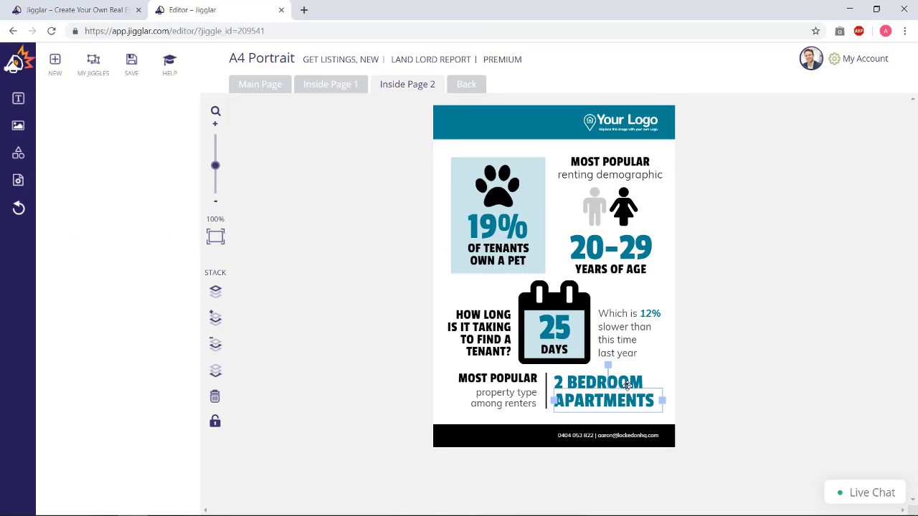
click(627, 386)
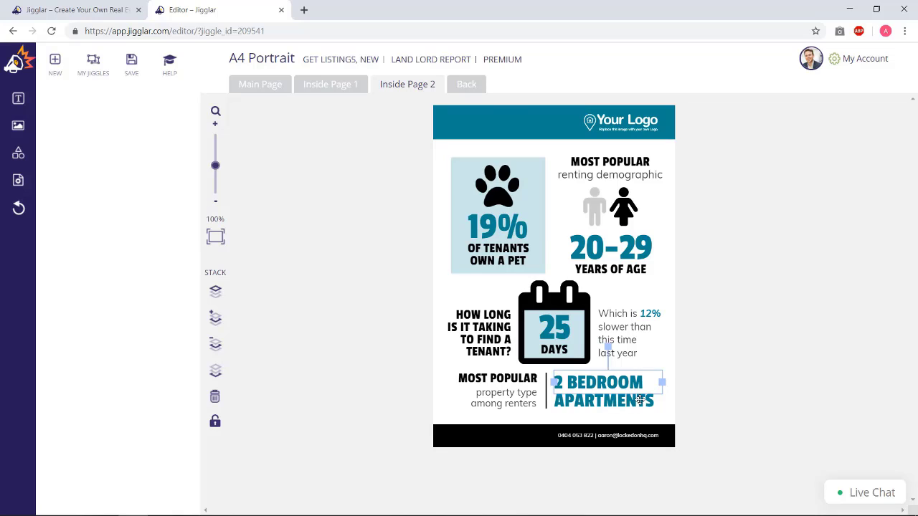
click(472, 85)
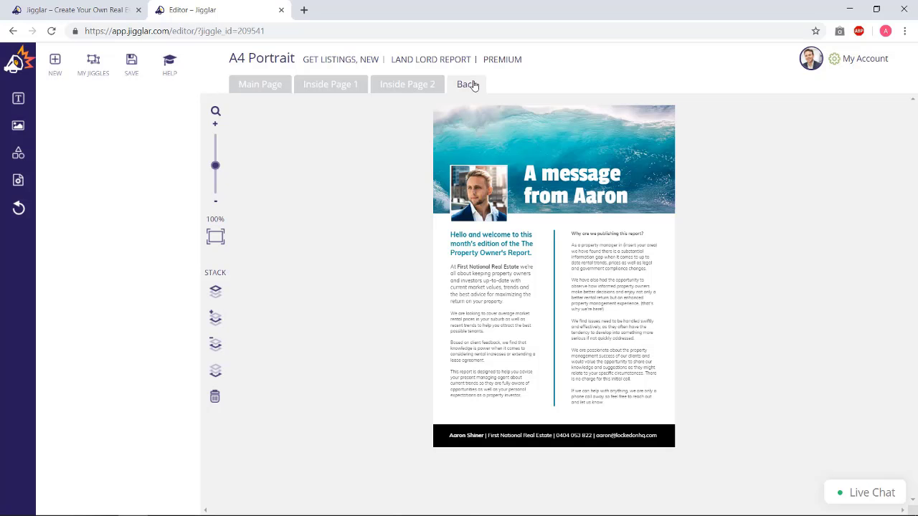
Examine the editable title word "LANDLORD" and the date text on the Main Page
click(277, 84)
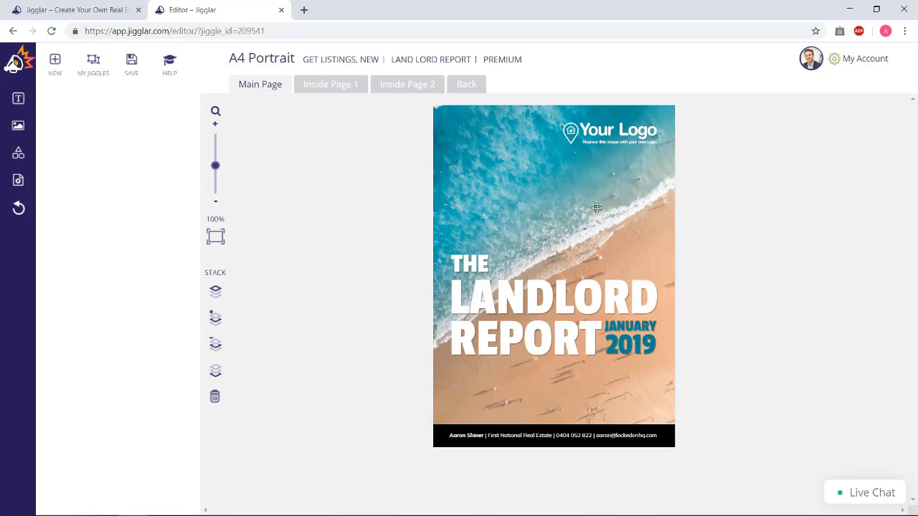
click(507, 291)
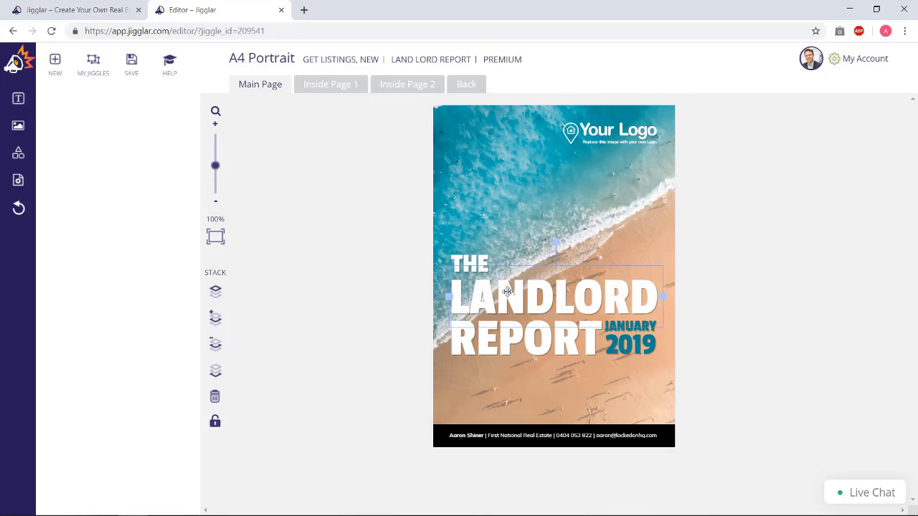
drag(451, 290, 655, 288)
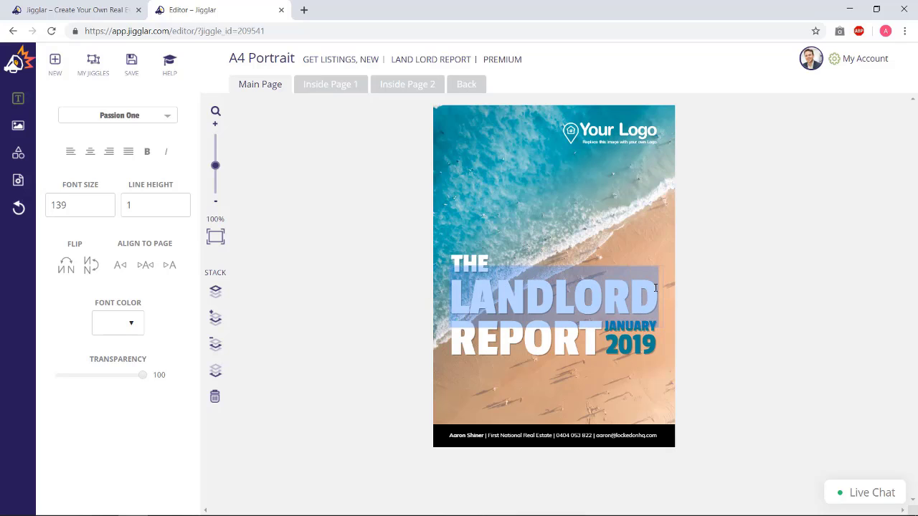
click(631, 335)
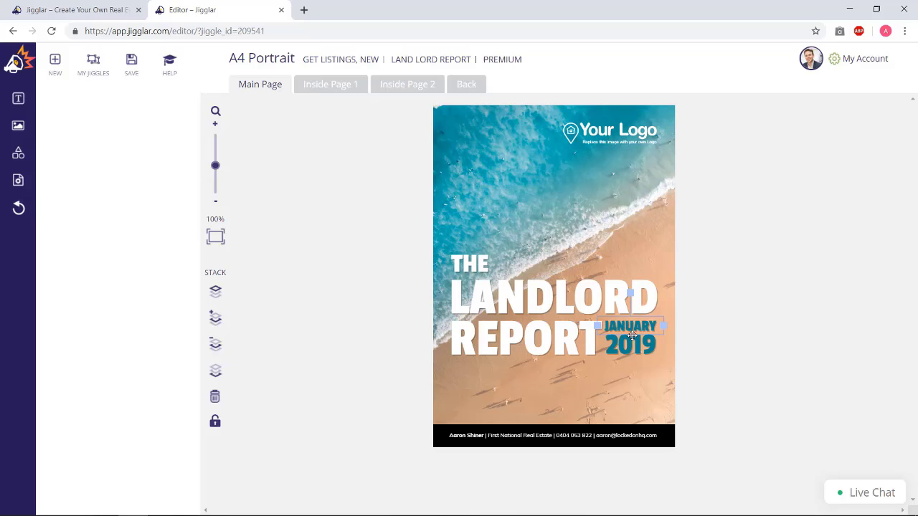
Apply the agency color scheme to the Main Page
click(21, 181)
click(142, 279)
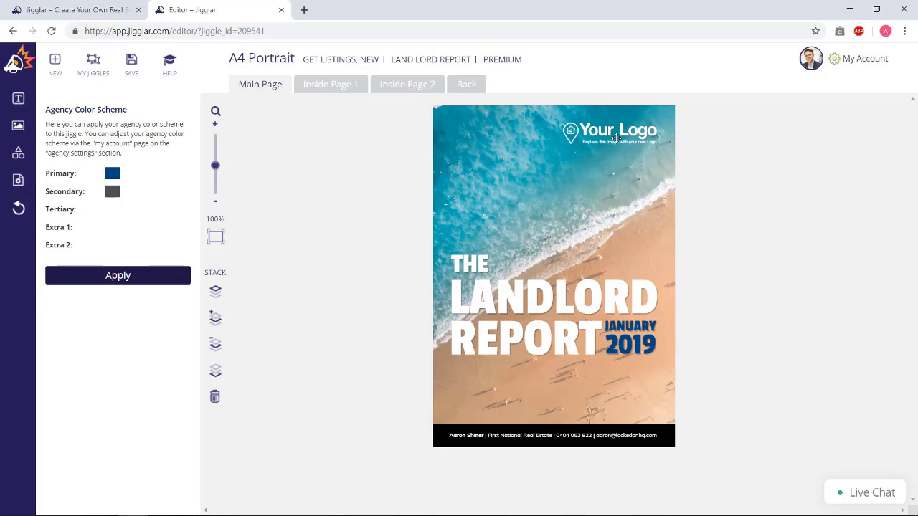
Replace the beach background photo on the Main Page with the night-time city street image from My Library
click(537, 200)
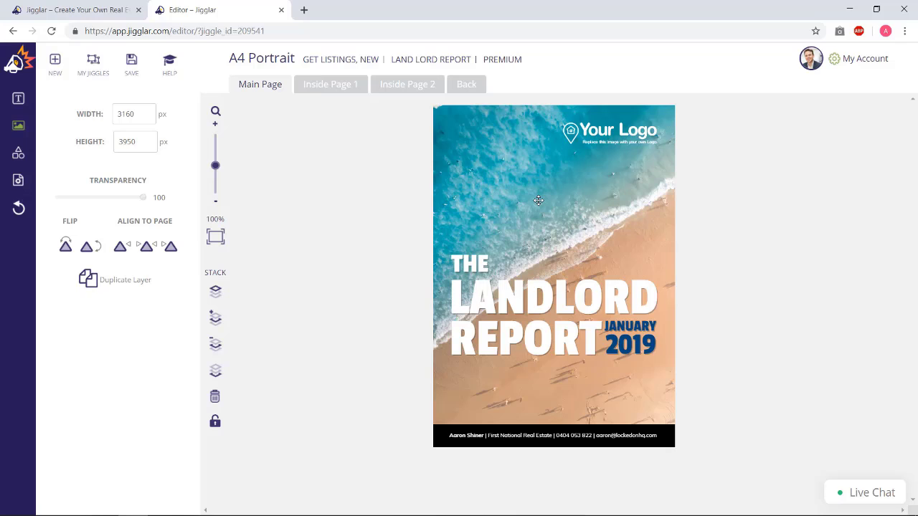
key(Delete)
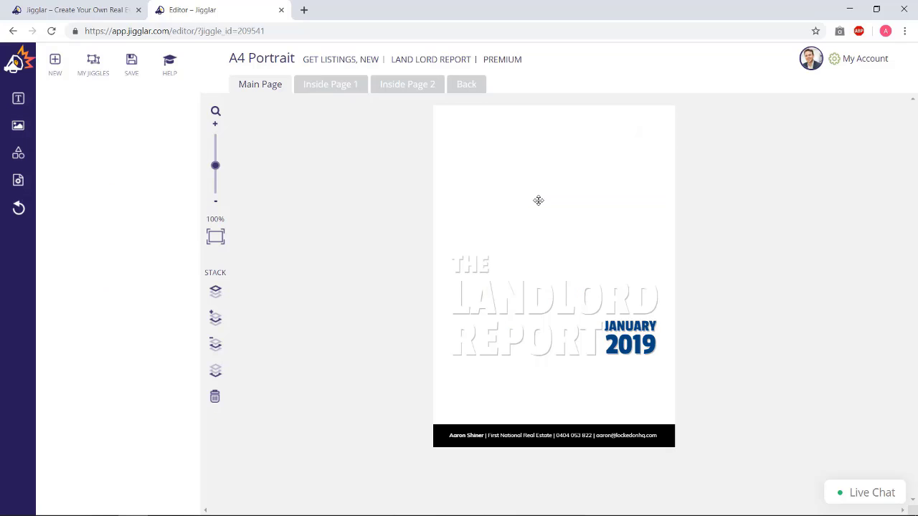
click(19, 125)
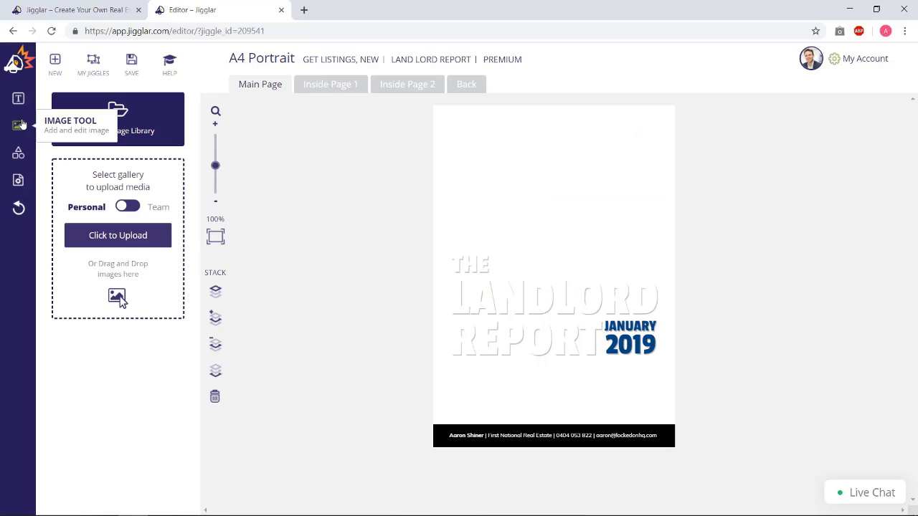
click(147, 114)
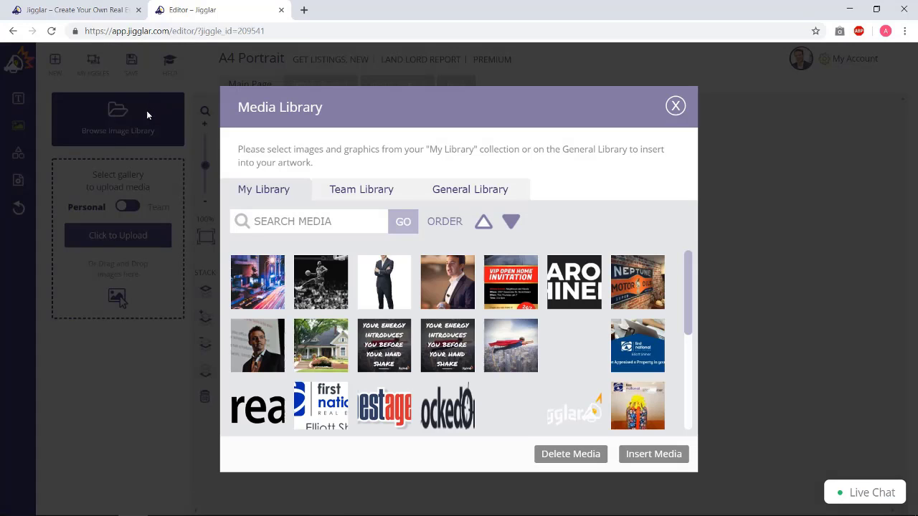
click(271, 285)
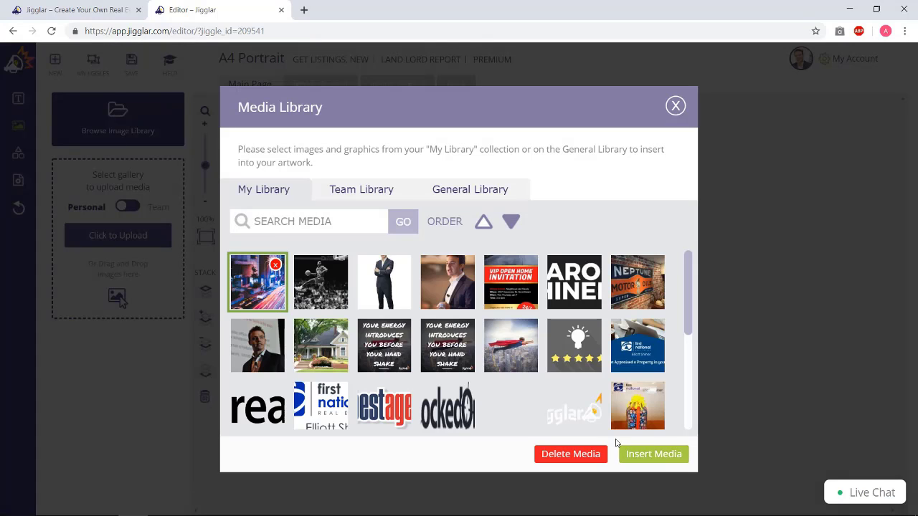
click(647, 461)
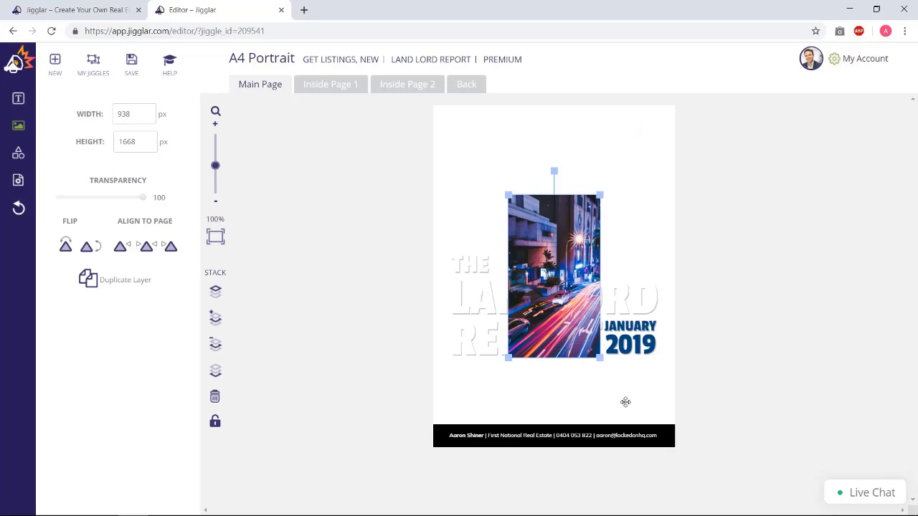
Enlarge the city street photo to about 2526 × 4492 px to cover the whole page and send it to the back
drag(568, 271, 471, 166)
drag(523, 266, 728, 500)
click(728, 500)
click(567, 288)
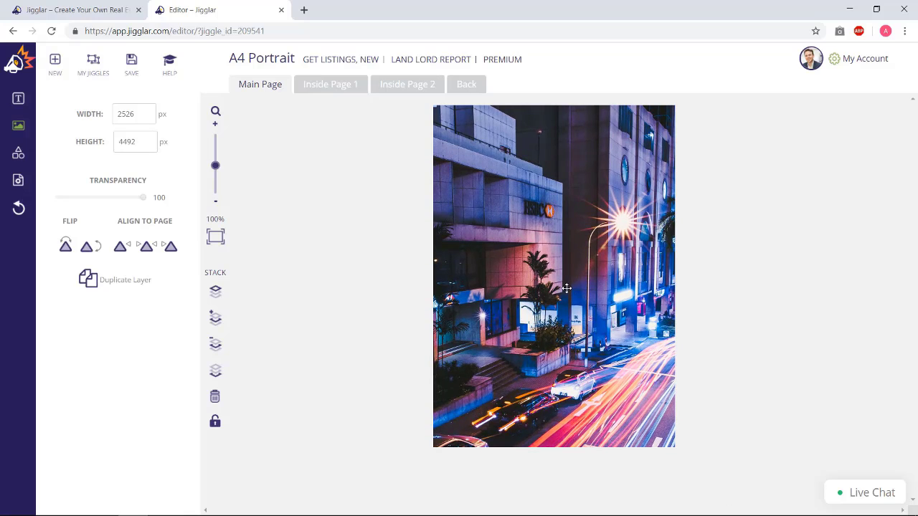
click(216, 370)
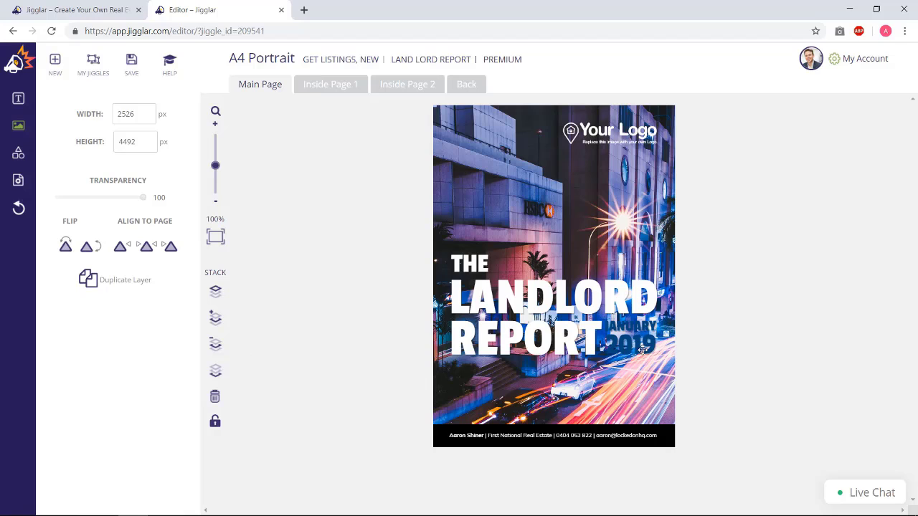
Set the font color of the "2019" text on the cover to white (#ffffff)
click(624, 328)
click(615, 328)
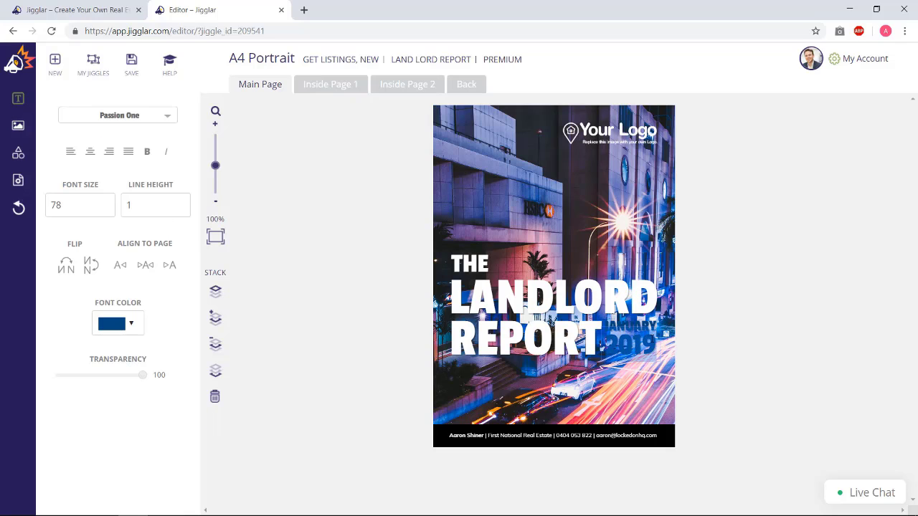
click(131, 323)
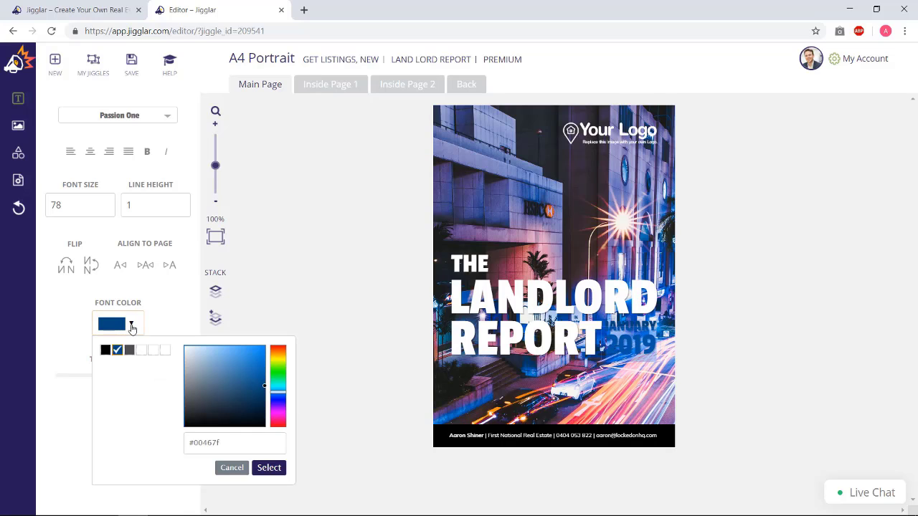
click(141, 350)
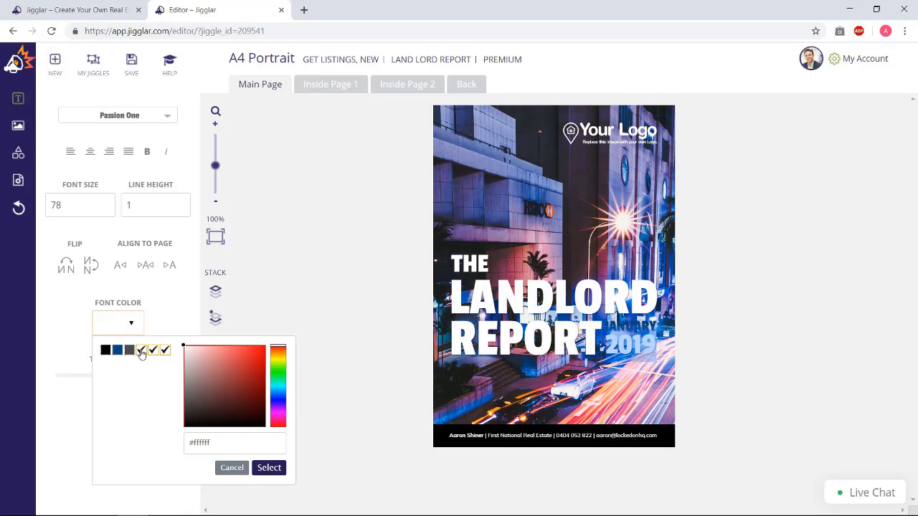
click(271, 467)
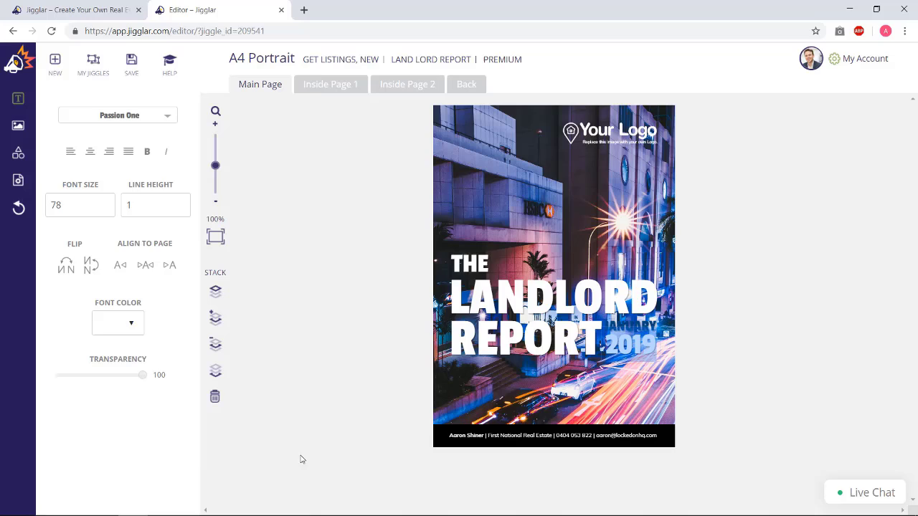
Set the font color of the "JANUARY" letters after the initial J to white (#ffffff)
click(635, 323)
click(635, 322)
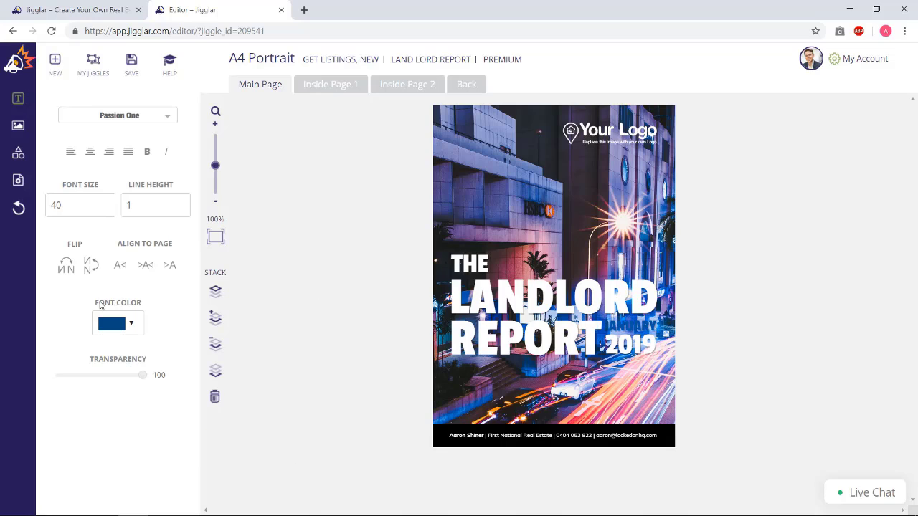
click(129, 326)
click(142, 350)
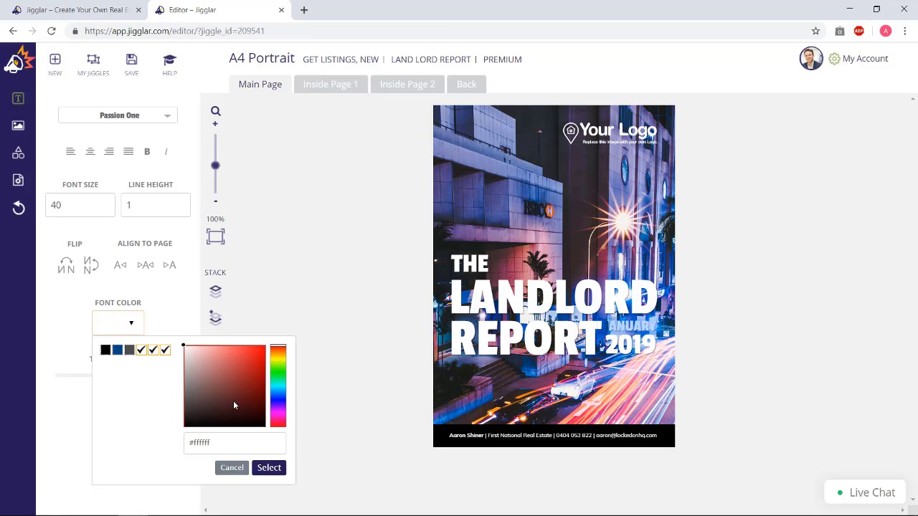
click(269, 468)
Apply white (#ffffff) to the first letters of "JANUARY", including the initial J
double_click(634, 327)
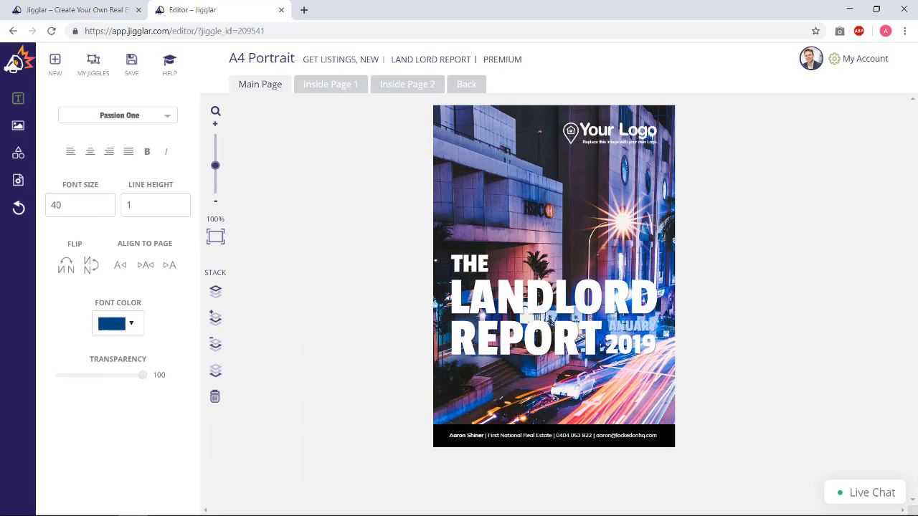
drag(634, 327, 604, 327)
click(131, 324)
click(142, 350)
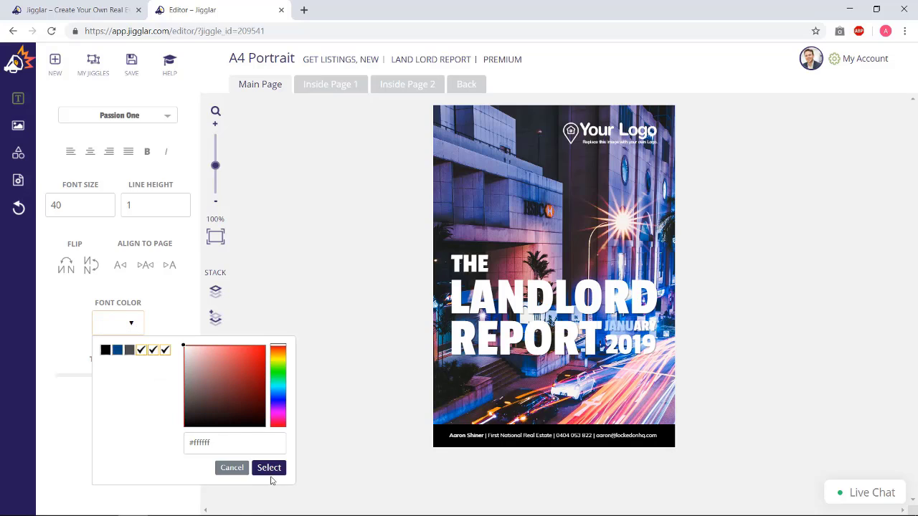
click(269, 467)
Delete the "Your Logo" placeholder image from the cover
click(609, 127)
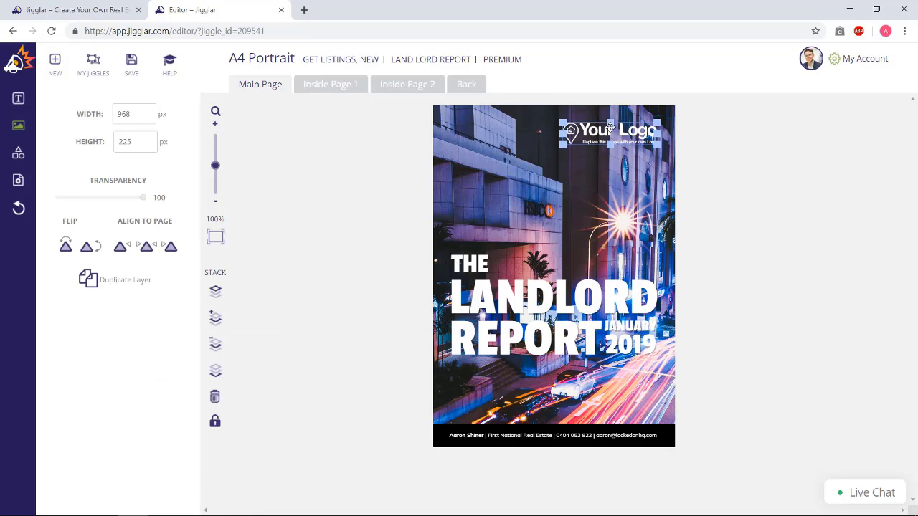
key(Delete)
click(610, 128)
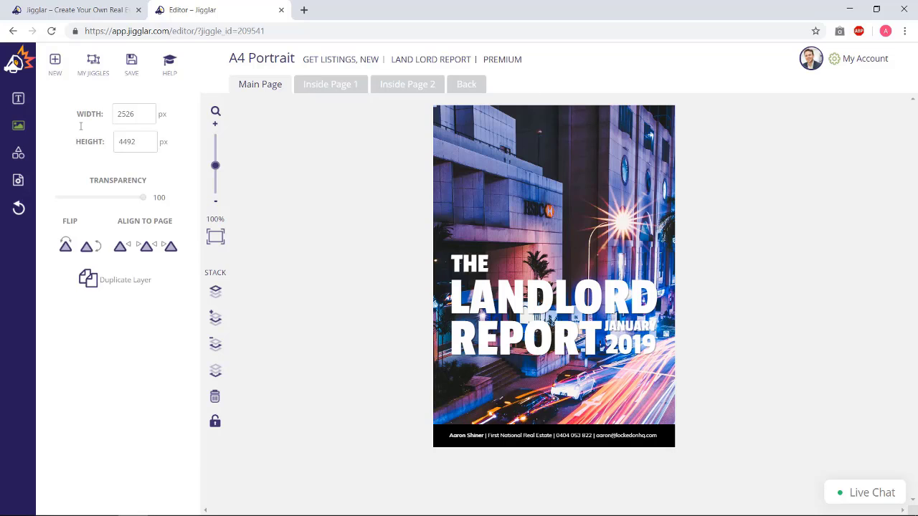
Insert the white First National logo from My Library and place it at the cover's upper-right corner, about 919 × 464 px
click(19, 129)
click(117, 127)
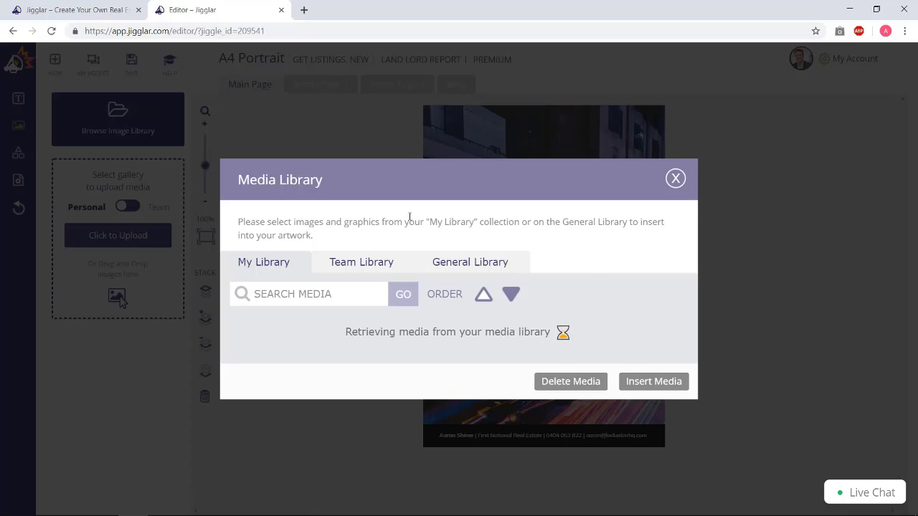
scroll(520, 275, down, 3)
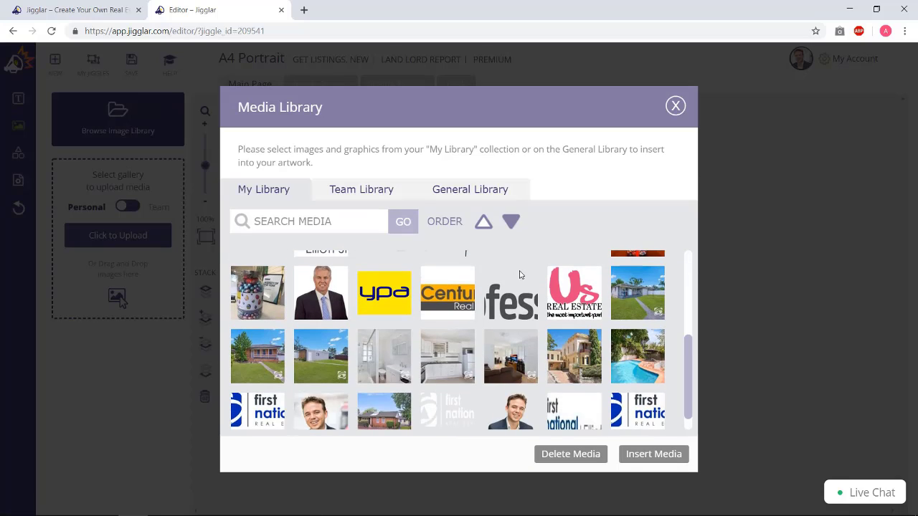
scroll(521, 274, up, 1)
scroll(521, 274, down, 2)
click(448, 398)
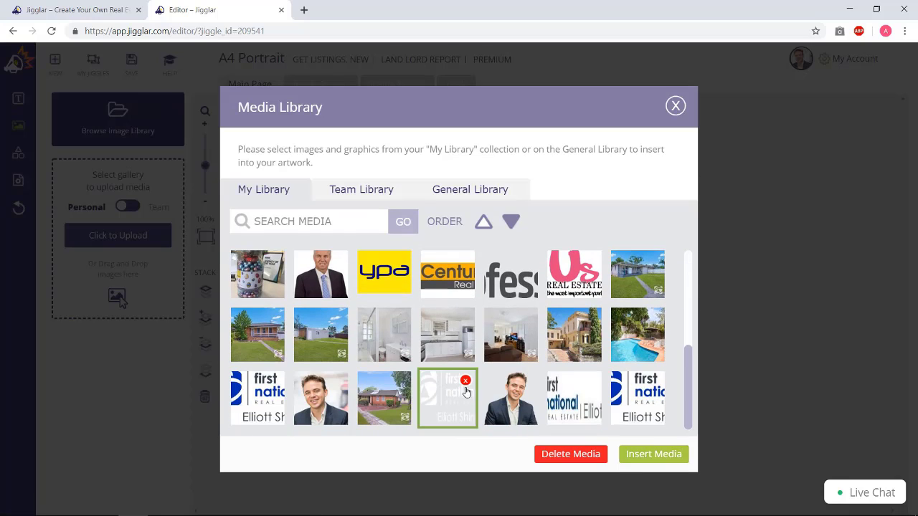
click(648, 454)
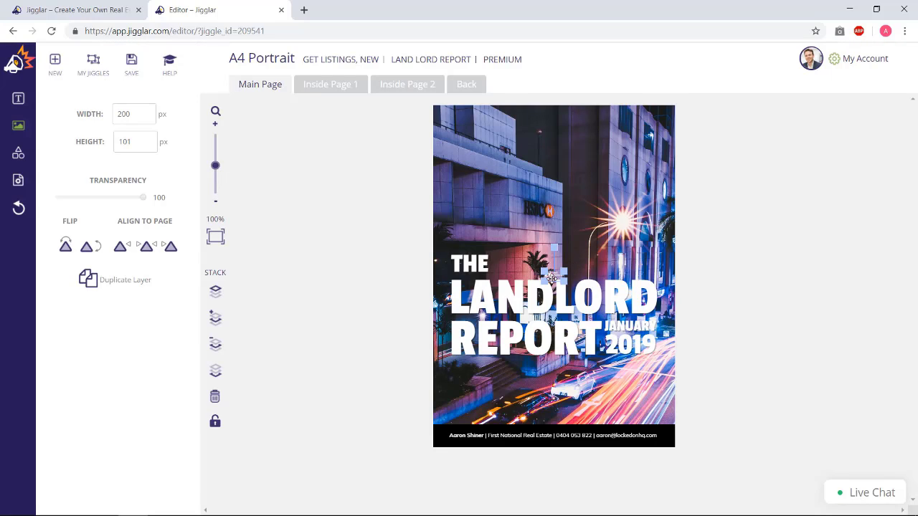
drag(550, 278, 638, 102)
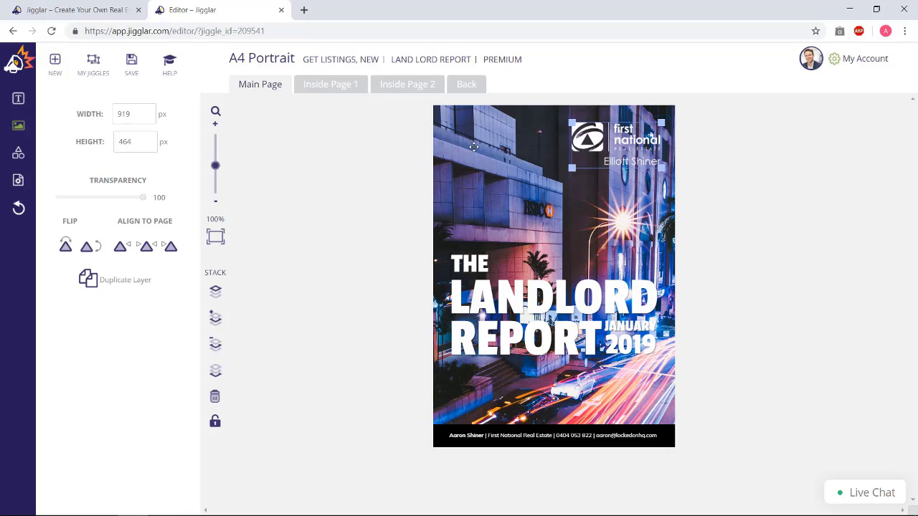
Select the word "Sydney" in the heading of Inside Page 1 for editing
click(344, 84)
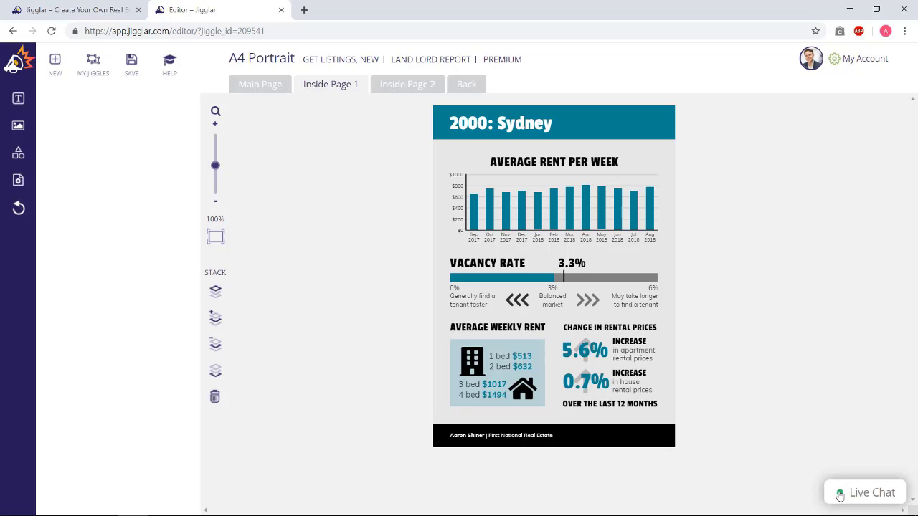
click(518, 124)
click(518, 123)
drag(553, 124, 498, 125)
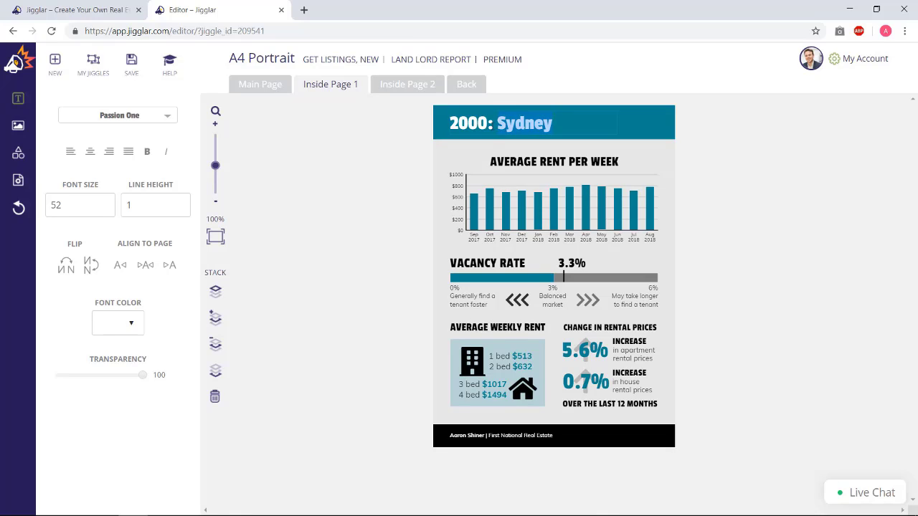